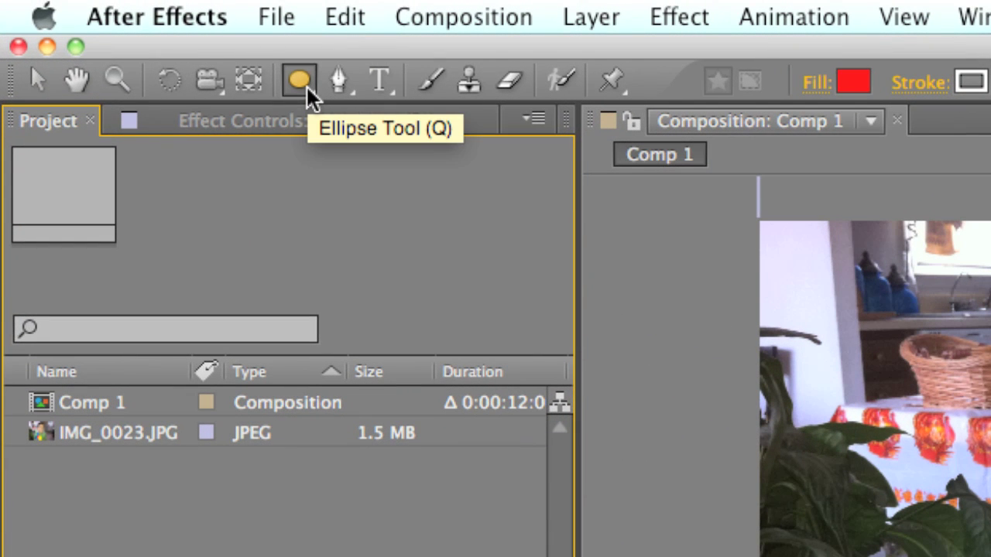
Step: Create a comp-sized 1280×720 black solid, Black Solid 1, over the photo in Comp 1
mouse_move(307, 86)
left_mouse_down()
mouse_move(333, 87)
mouse_move(341, 173)
mouse_move(316, 143)
mouse_move(299, 87)
left_mouse_up()
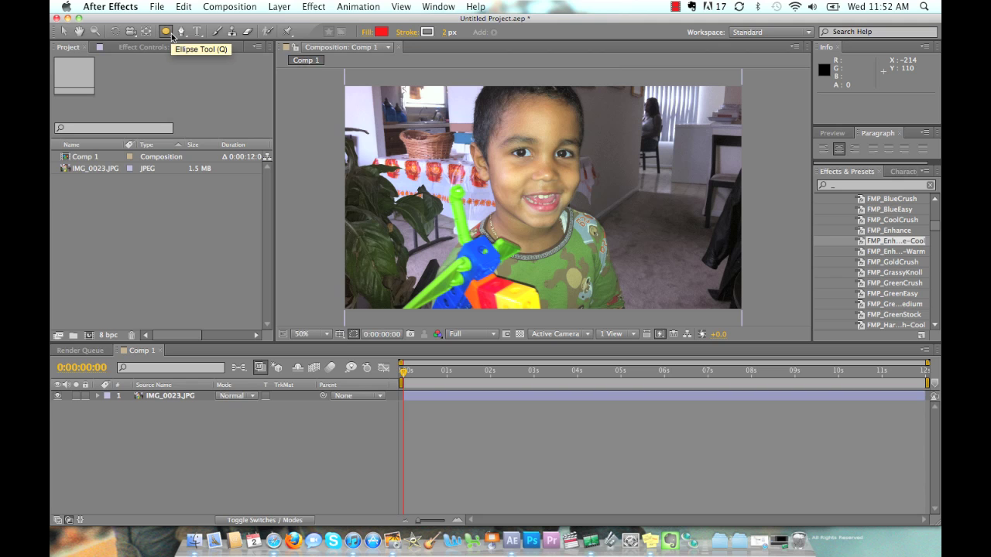
left_click(291, 466)
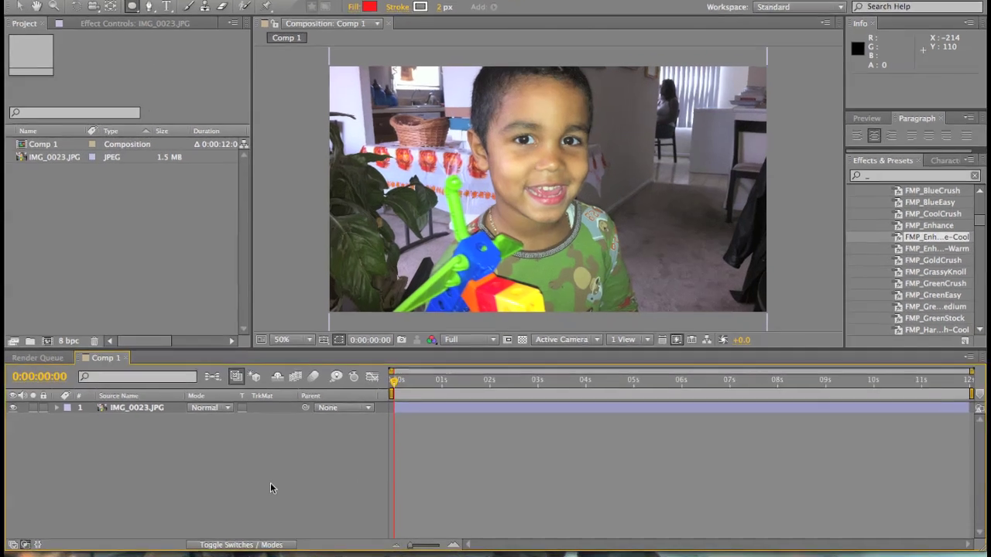
key("super+y")
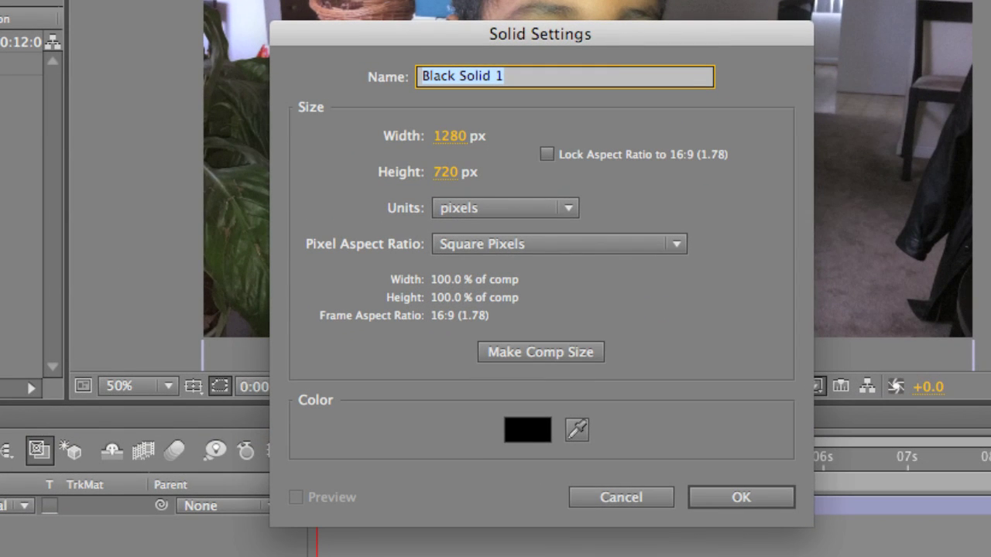
left_click(559, 353)
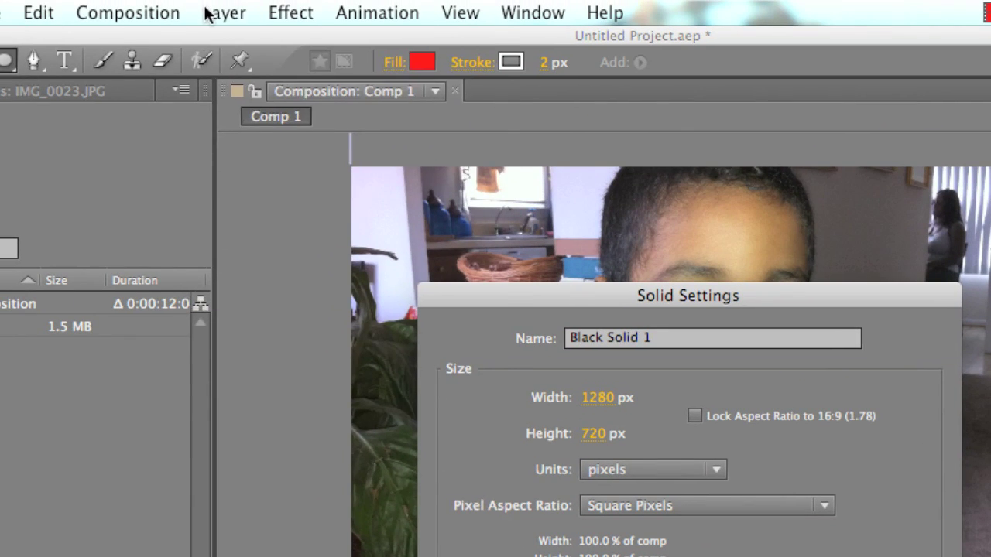
left_click(207, 14)
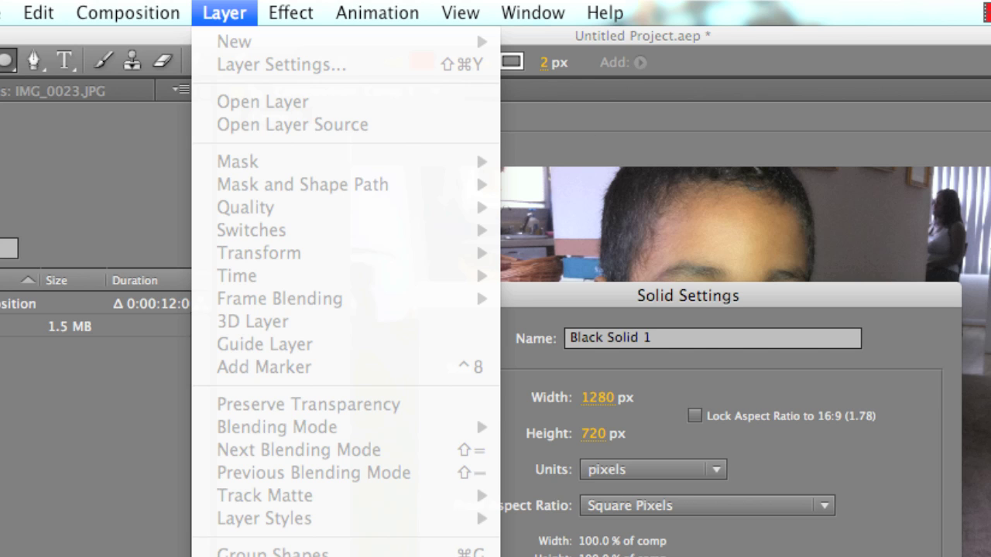
key("Escape")
key("Escape")
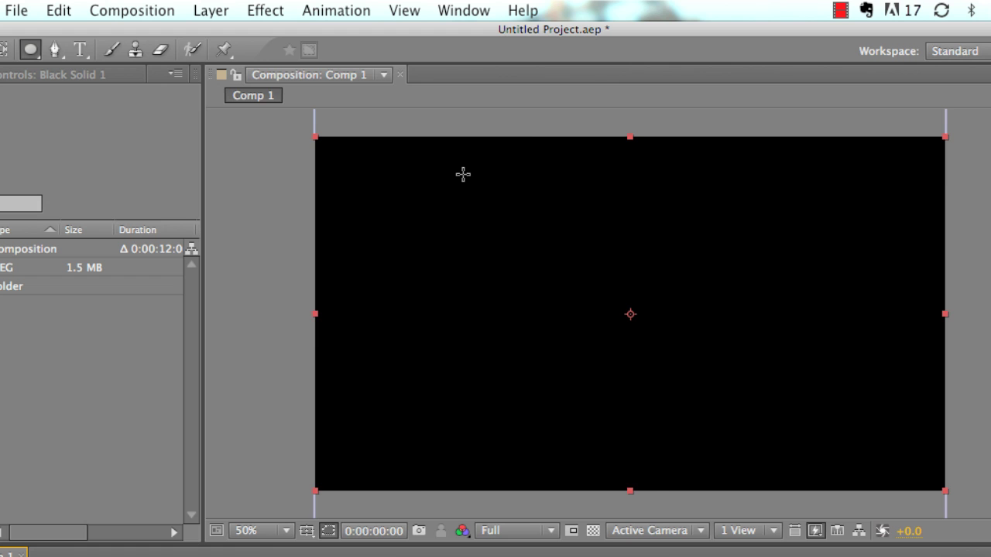
Step: Draw a circular ellipse mask from its centre on Black Solid 1, near the top left
left_click_drag(463, 174, 614, 240)
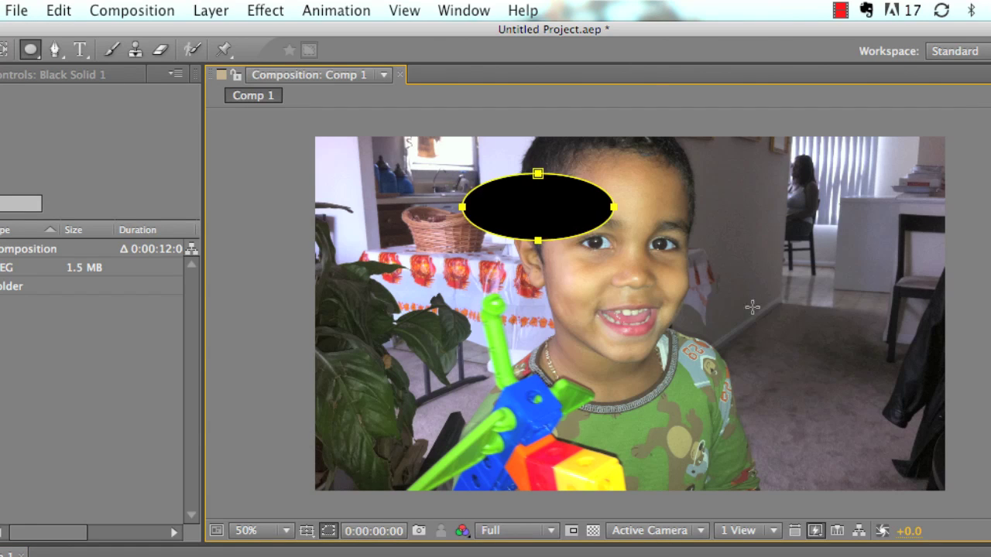
mouse_move(753, 308)
left_mouse_down()
mouse_move(898, 391)
mouse_move(901, 450)
mouse_move(623, 465)
mouse_move(573, 407)
mouse_move(819, 359)
mouse_move(670, 261)
mouse_move(539, 232)
mouse_move(601, 313)
mouse_move(598, 249)
mouse_move(491, 228)
mouse_move(463, 175)
mouse_move(502, 219)
mouse_move(728, 305)
mouse_move(531, 242)
mouse_move(428, 222)
mouse_move(560, 259)
mouse_move(484, 249)
mouse_move(515, 251)
left_mouse_up()
key("shift")
key("super")
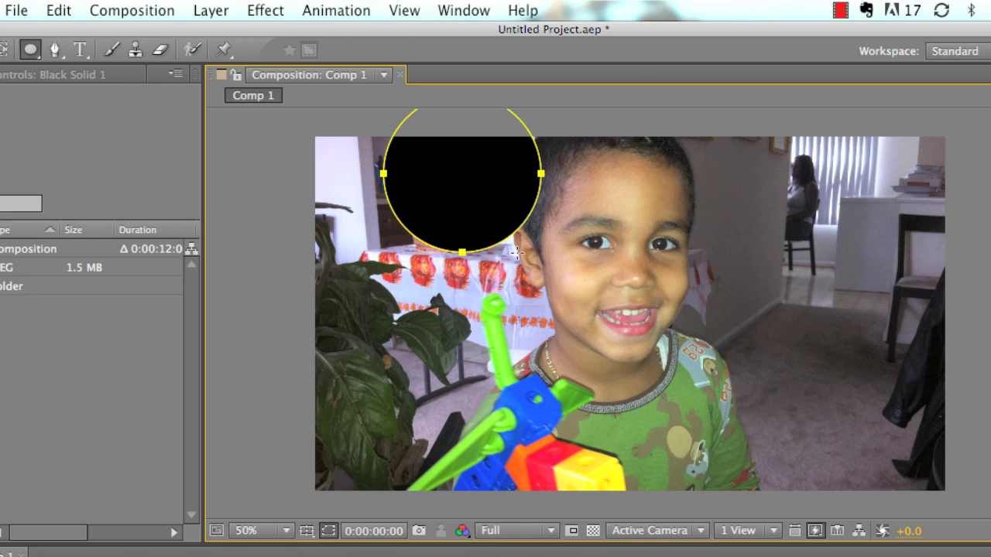
Step: Use the Convert Vertex Tool to toggle the mask's right point between corner and smooth
left_click(56, 49)
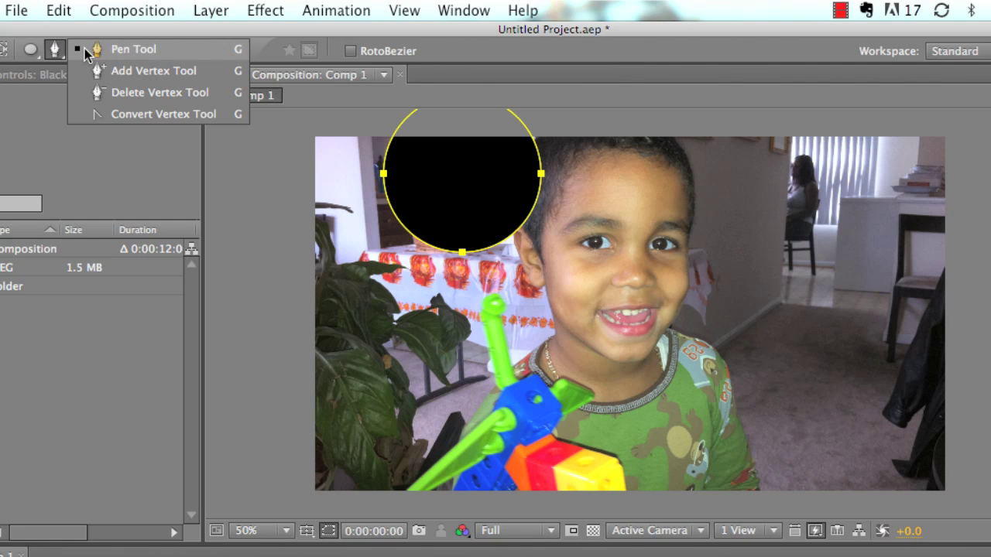
left_click(113, 114)
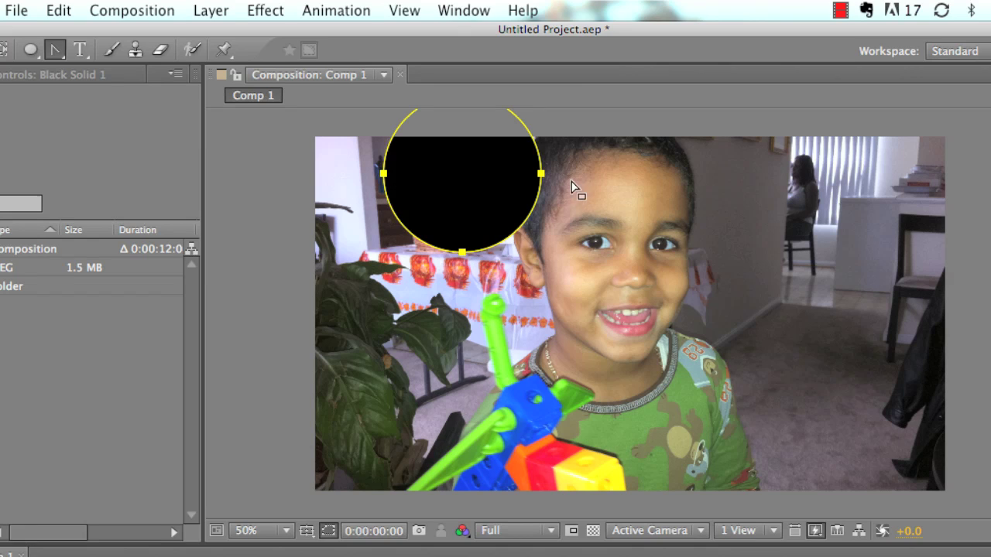
left_click(540, 175)
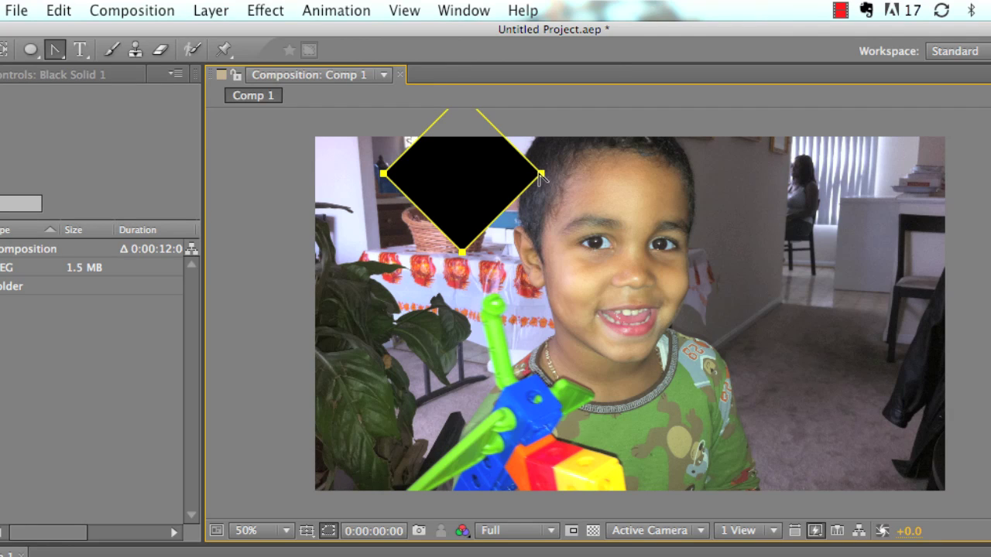
left_click(540, 174)
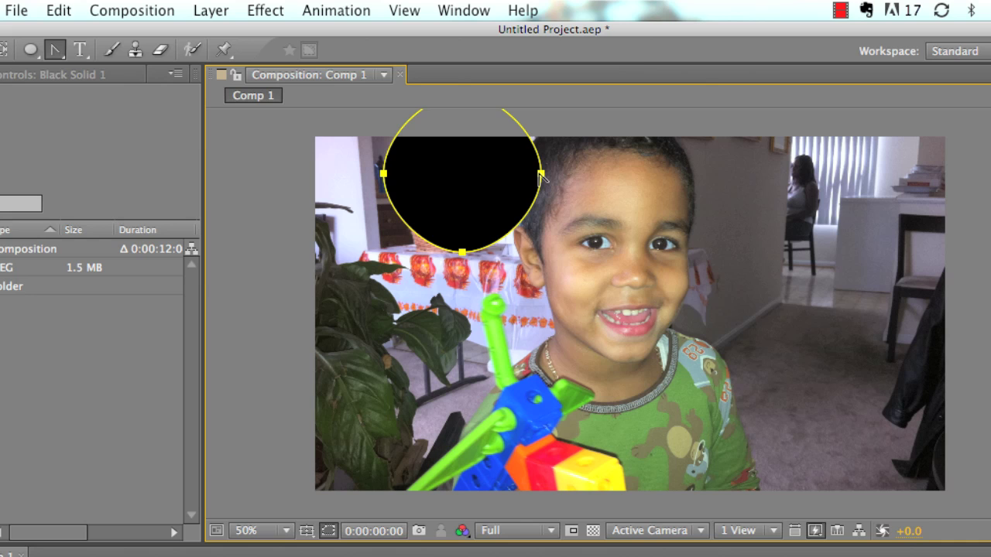
Step: Drag the right vertex's curve handles to bend the mask's upper and lower curves outward
left_click_drag(542, 178, 539, 137)
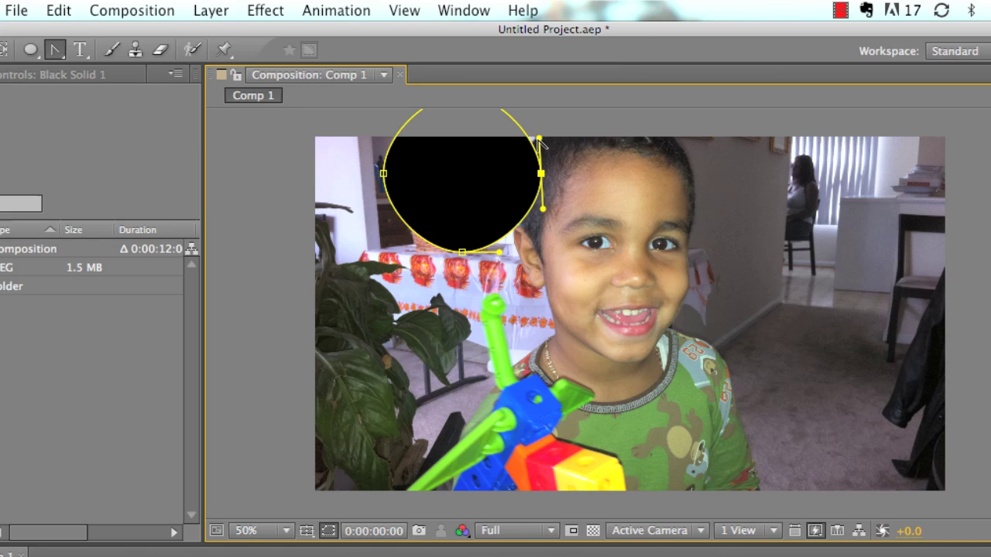
left_click_drag(538, 138, 566, 148)
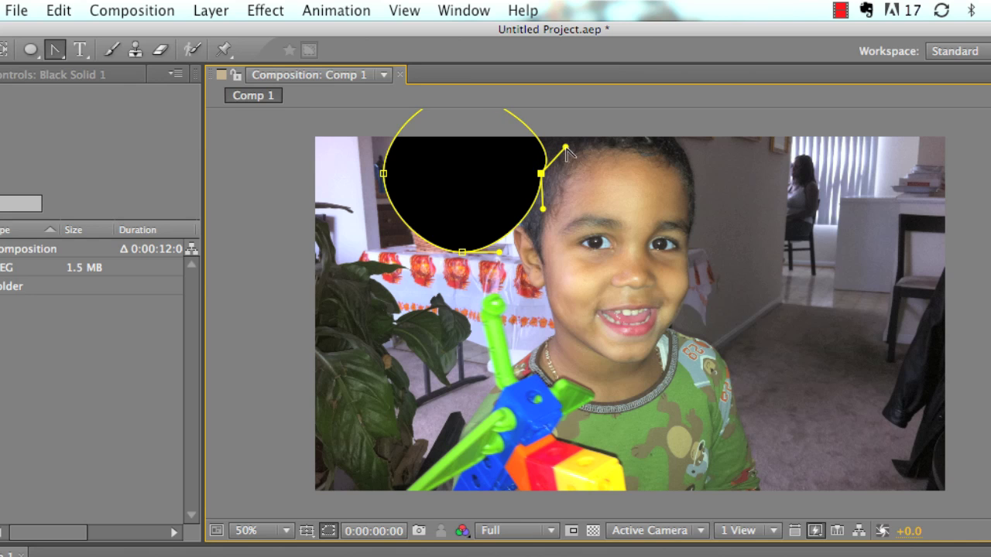
left_click_drag(543, 208, 565, 202)
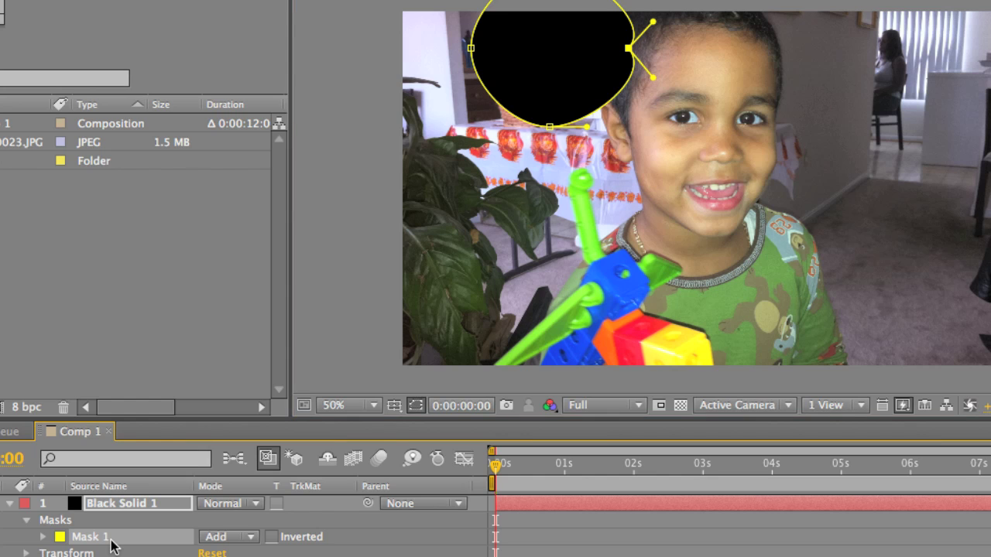
Step: Delete the circle mask's right vertex and then the whole mask from Black Solid 1
key("Delete")
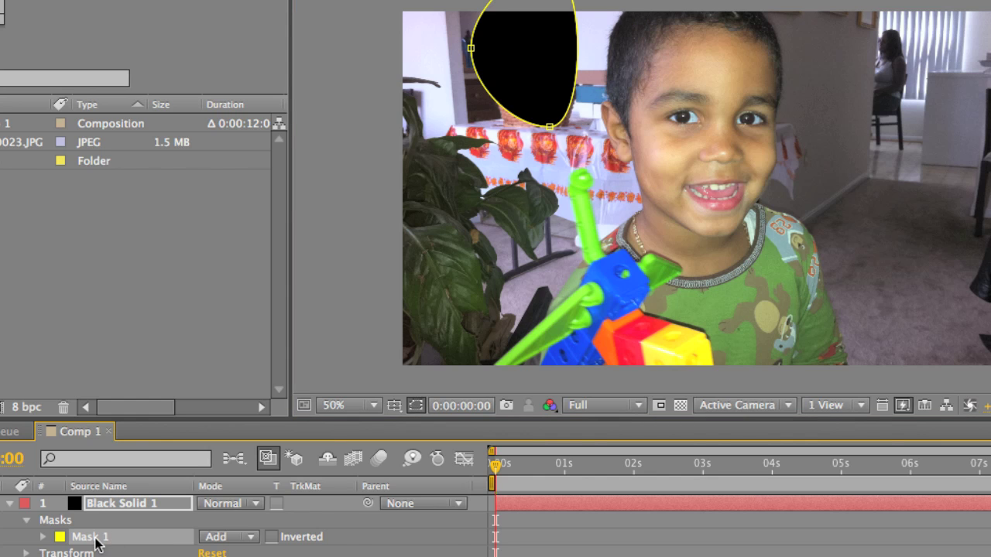
key("Delete")
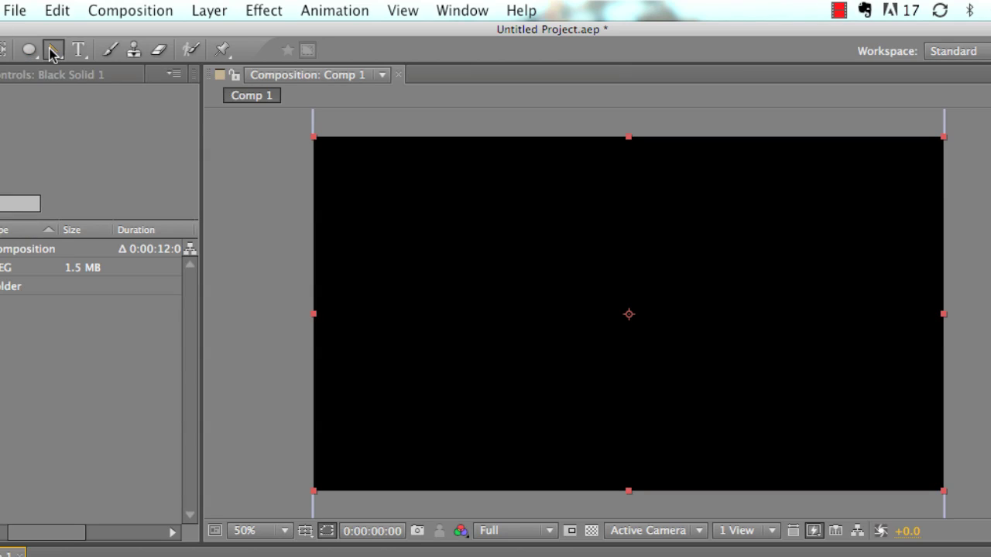
left_click_drag(52, 53, 86, 47)
Step: Draw a closed, seven-point, straight-edged polygon mask on the solid with the Pen Tool
left_click(490, 297)
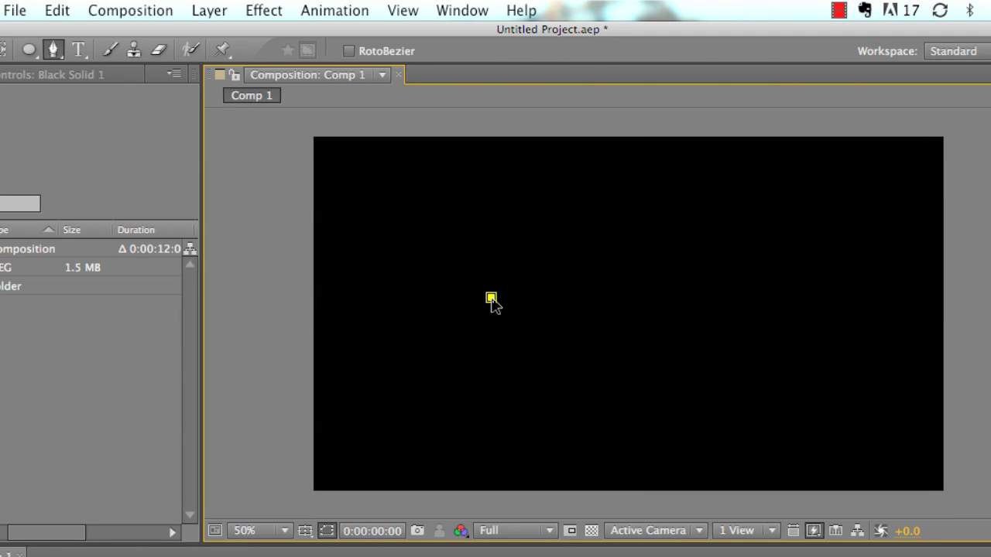
left_click(557, 222)
left_click(745, 272)
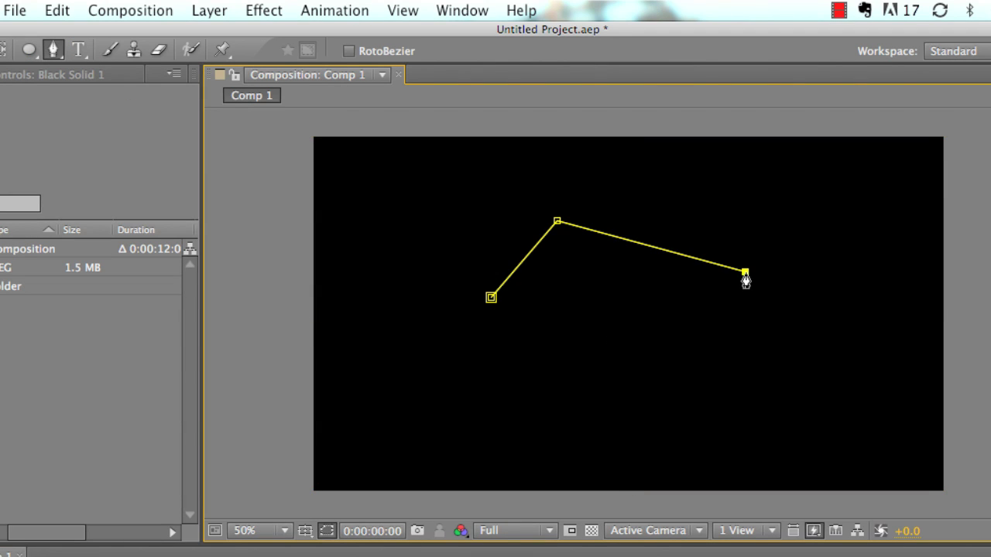
left_click(744, 448)
left_click(460, 453)
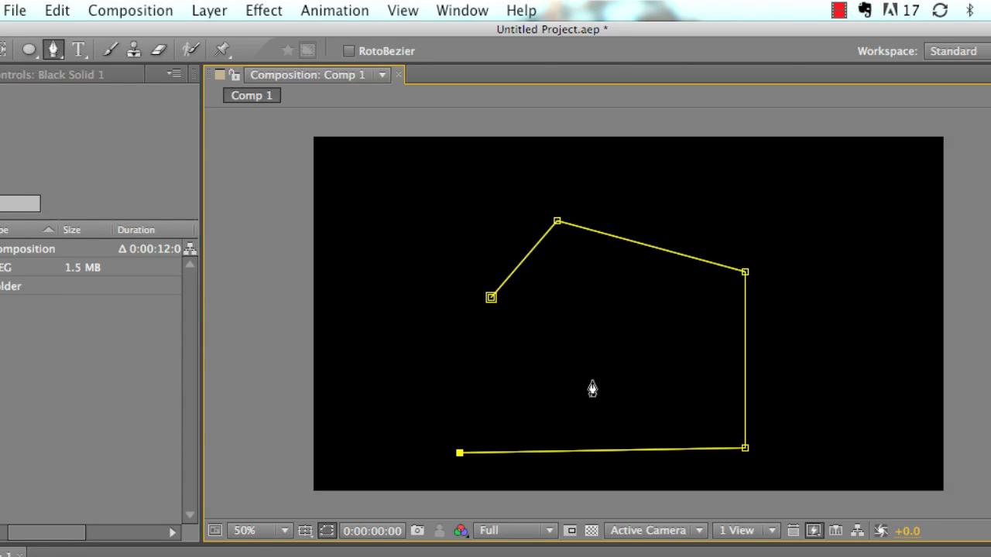
left_click(679, 360)
left_click(402, 364)
left_click(394, 248)
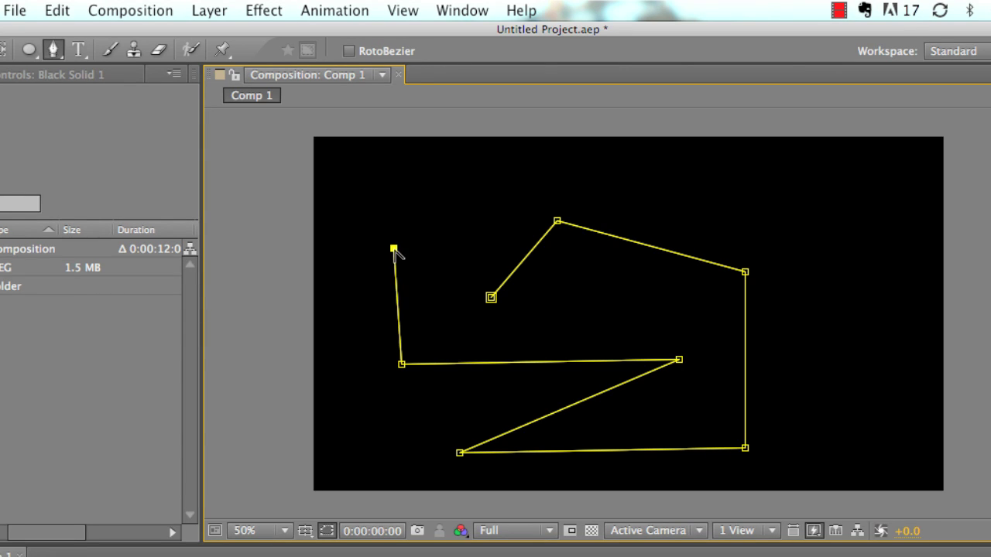
left_click(491, 298)
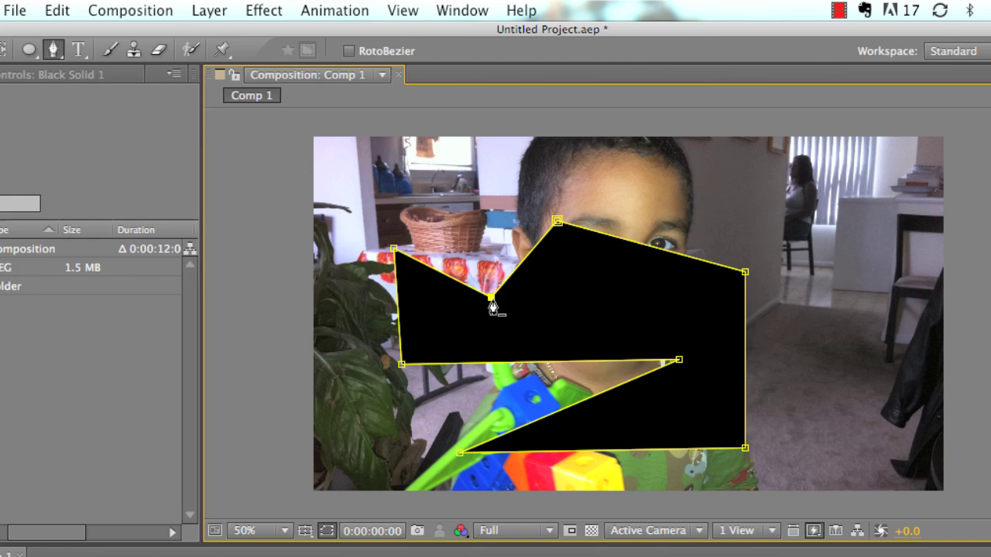
Step: Deselect all, then select Black Solid 1 so its Mask 1 appears in the timeline
key("super+shift+a")
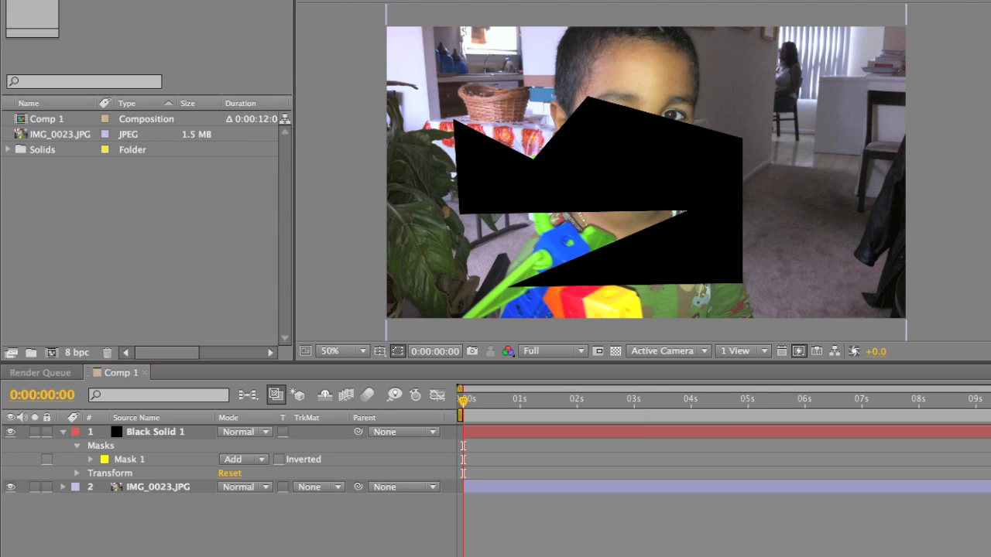
left_click(637, 210)
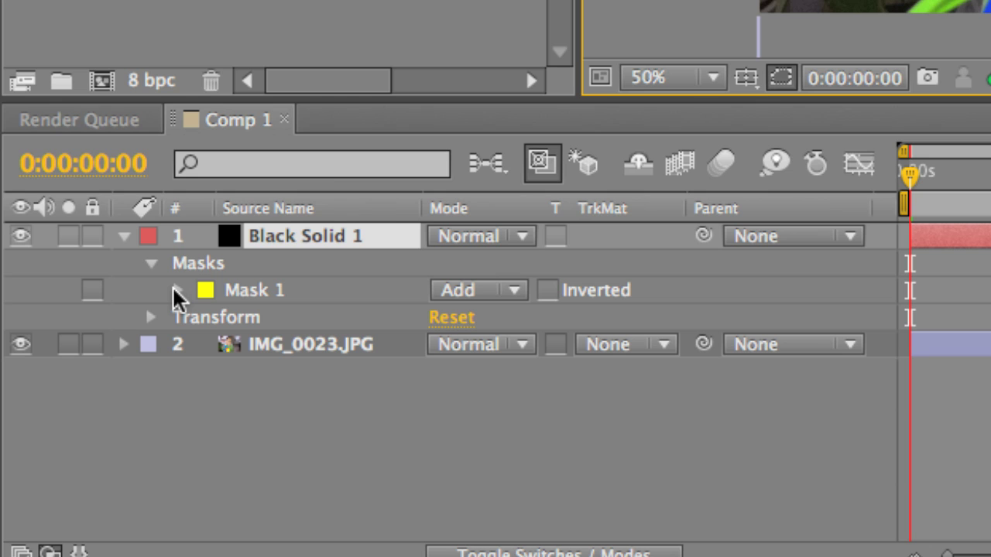
Step: Set a Mask Path keyframe for Mask 1 at 0:00:00:00 and move ahead toward 0:00:00:16
left_click(174, 288)
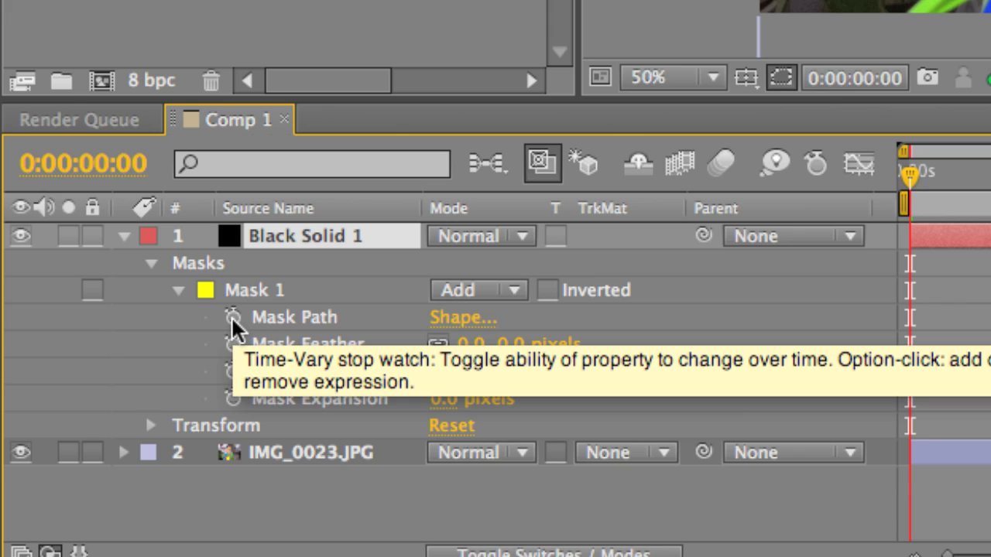
left_click(232, 318)
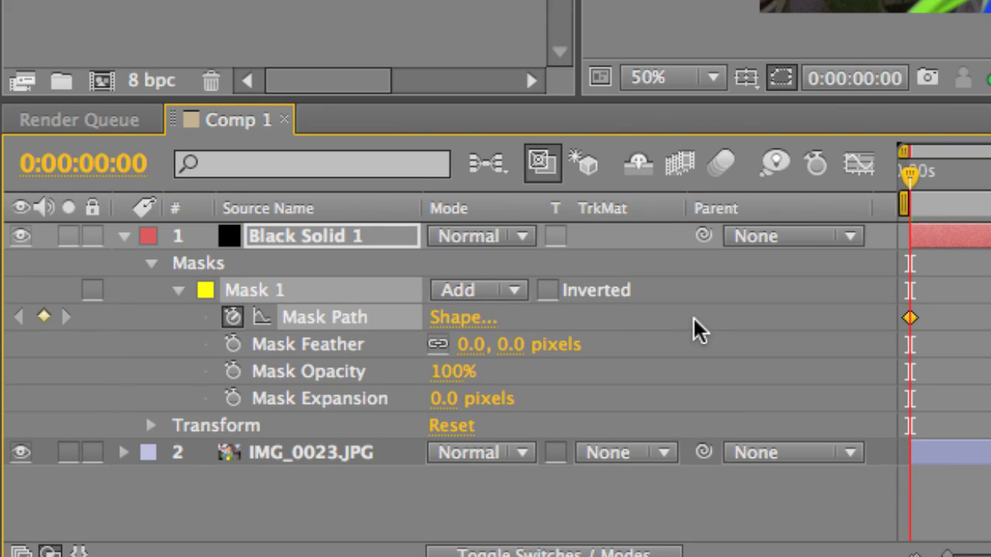
key("space")
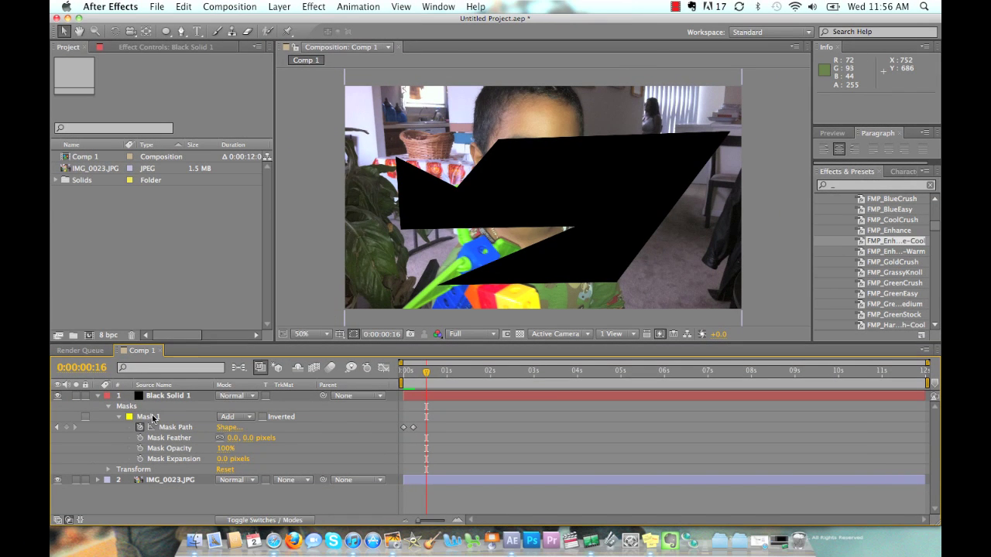
Step: Delete the angular Mask 1 from Black Solid 1
left_click(147, 417)
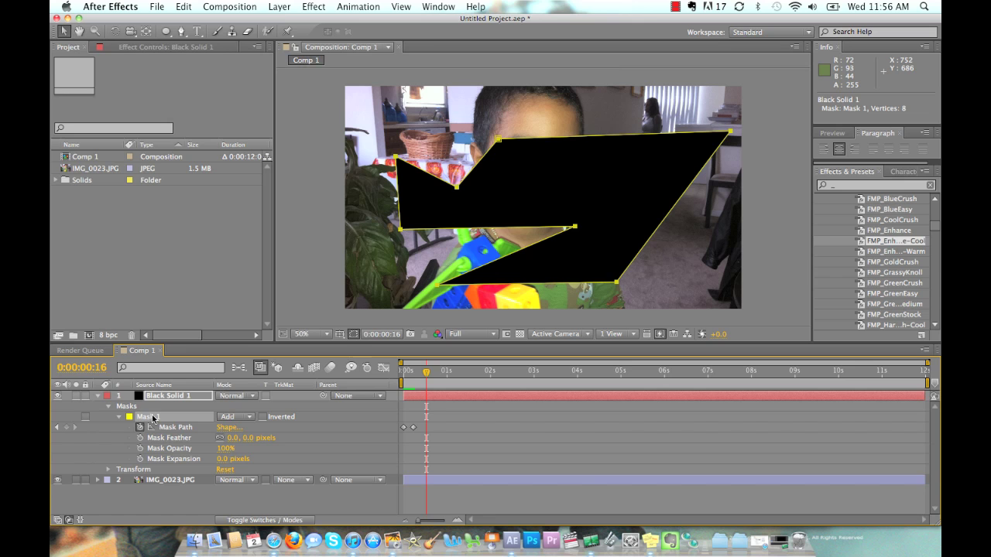
key("Delete")
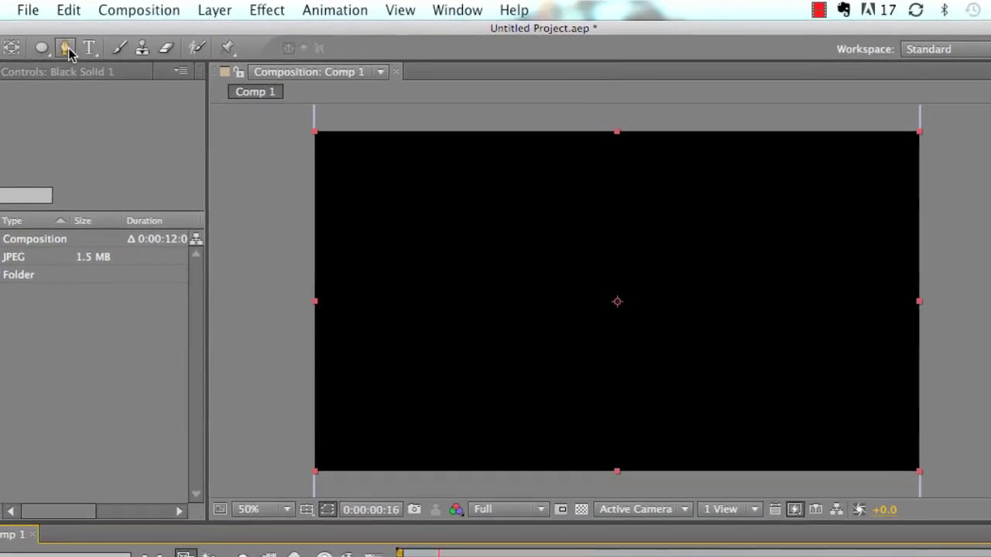
left_click(66, 49)
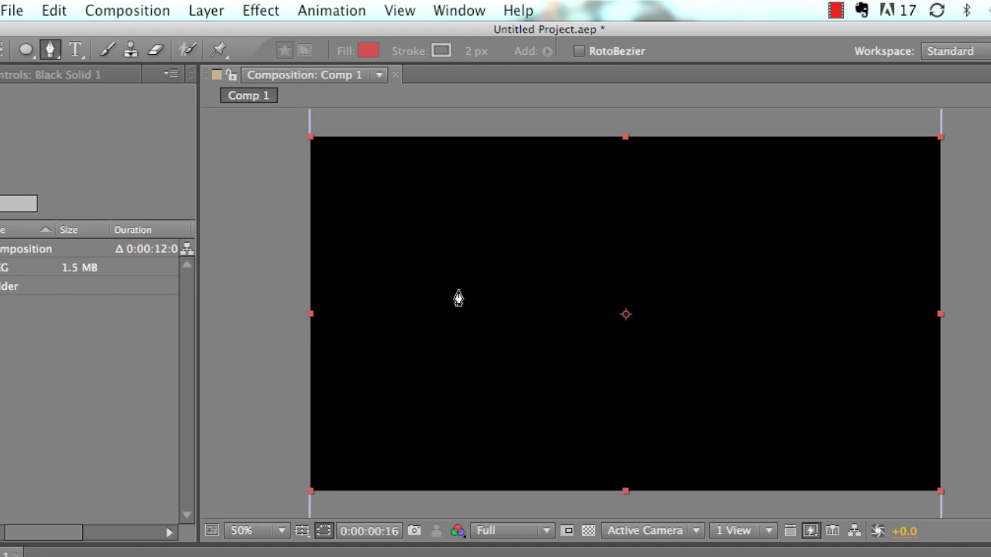
Step: Start a curvy Pen mask, dragging bezier points across the top, right and lower areas
left_click(457, 291)
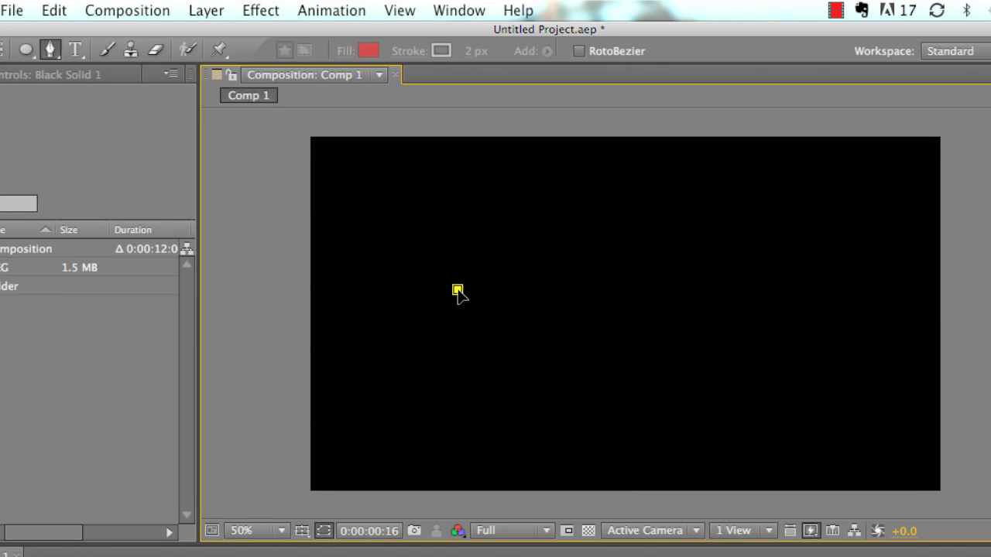
left_click_drag(458, 291, 462, 264)
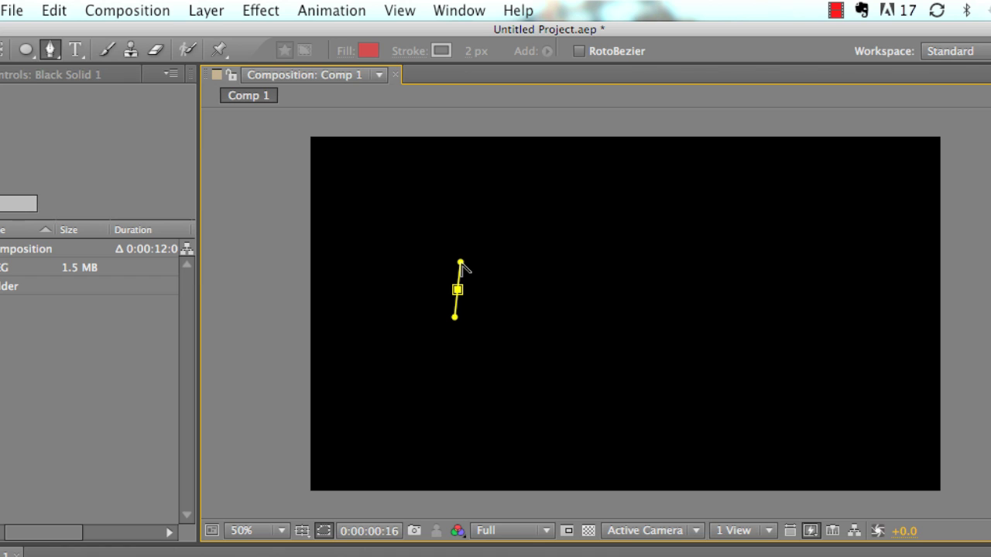
left_click(630, 202)
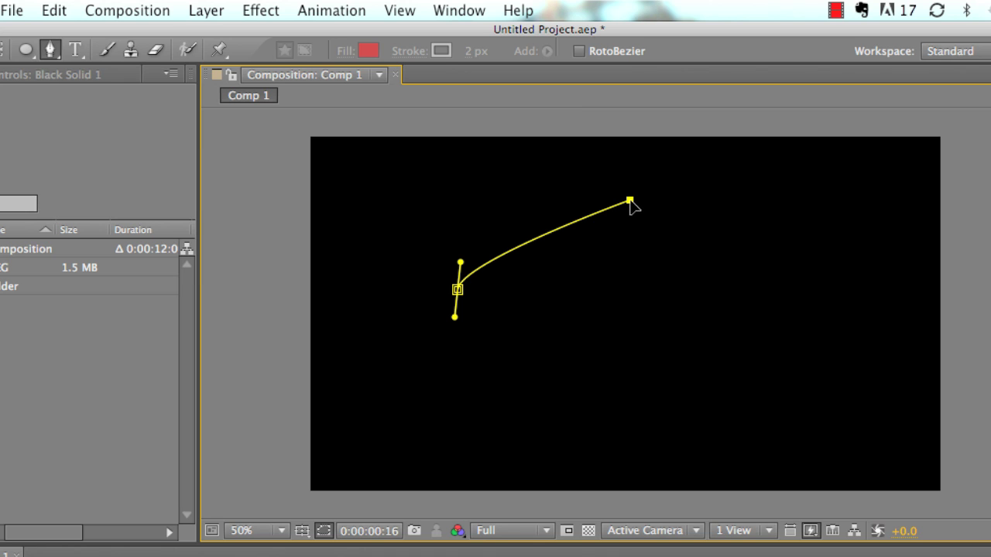
left_click_drag(630, 203, 691, 215)
left_click_drag(720, 281, 706, 344)
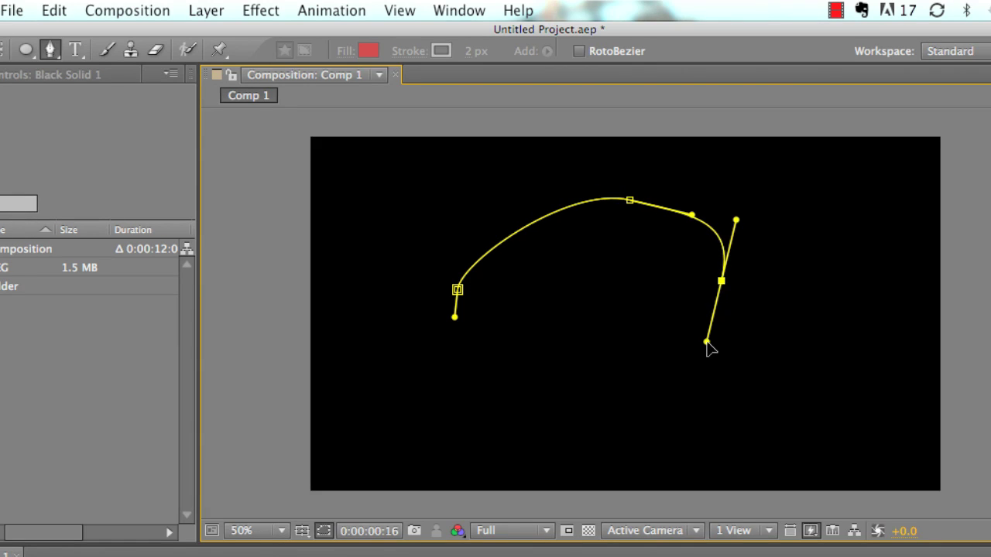
left_click_drag(549, 370, 578, 449)
left_click_drag(690, 444, 726, 398)
Step: Add curved points along the bottom right and left, then close the mask at its first point
left_click_drag(777, 330, 831, 355)
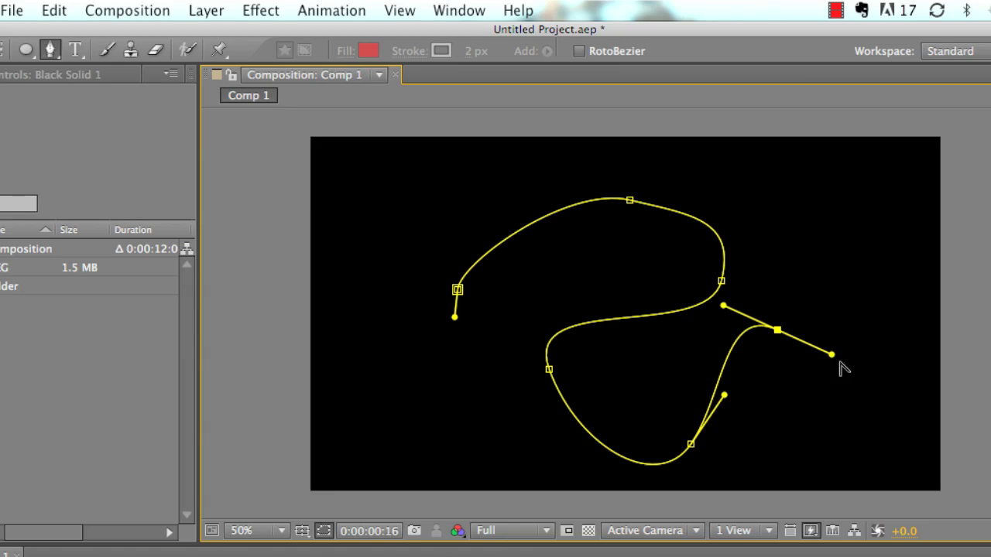
left_click_drag(877, 421, 879, 485)
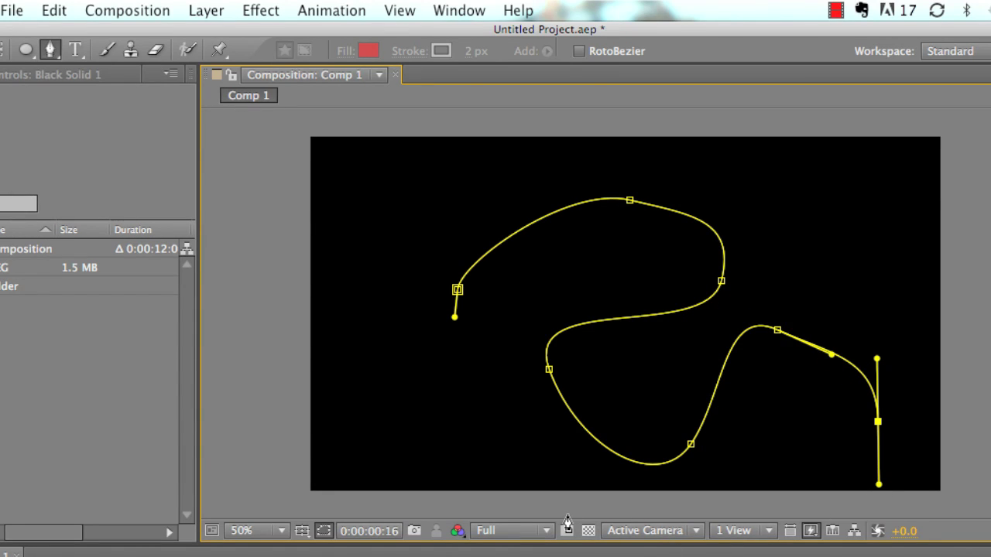
left_click_drag(567, 515, 503, 488)
left_click_drag(398, 377, 404, 332)
left_click(457, 293)
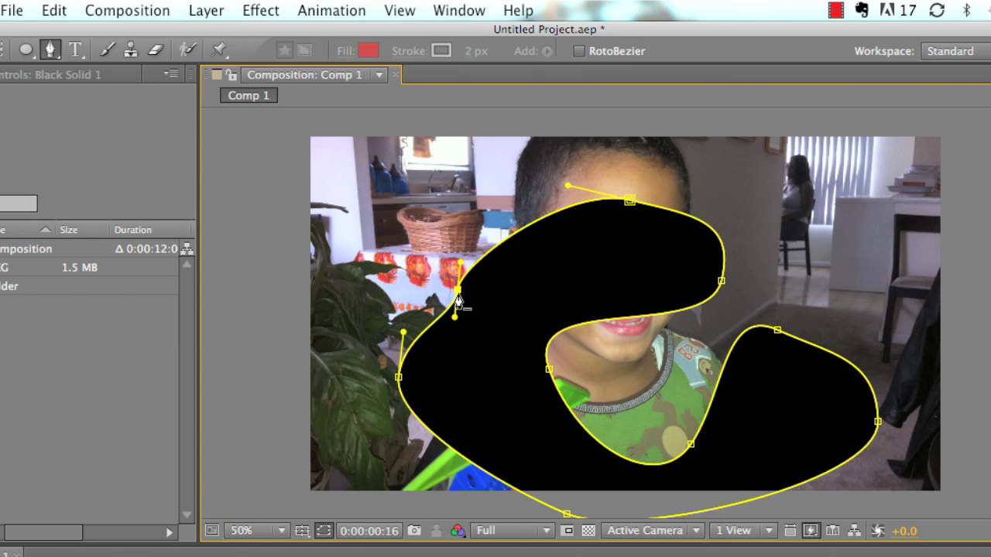
key("F2")
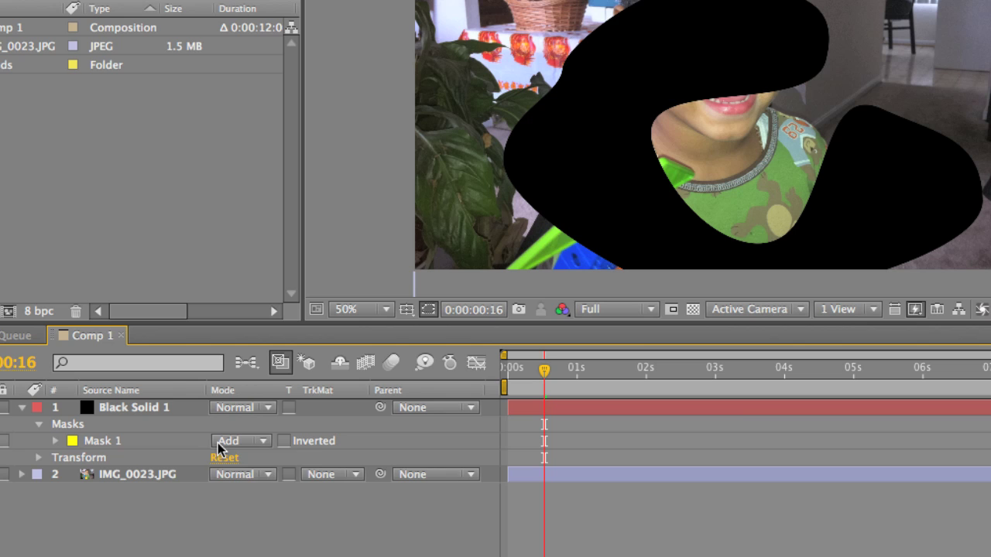
Step: Switch the curvy Mask 1 to Subtract mode, then delete the mask entirely
left_click(219, 447)
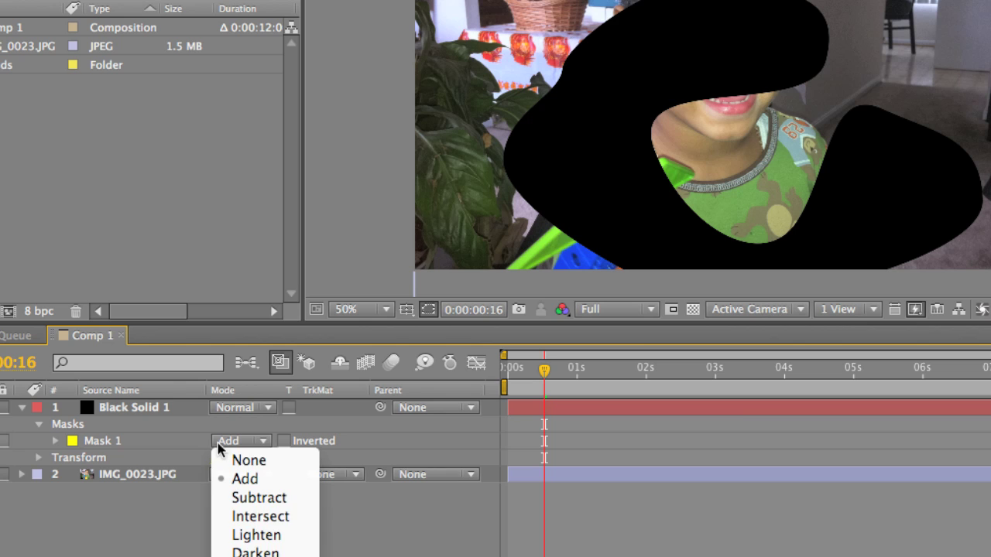
left_click(254, 498)
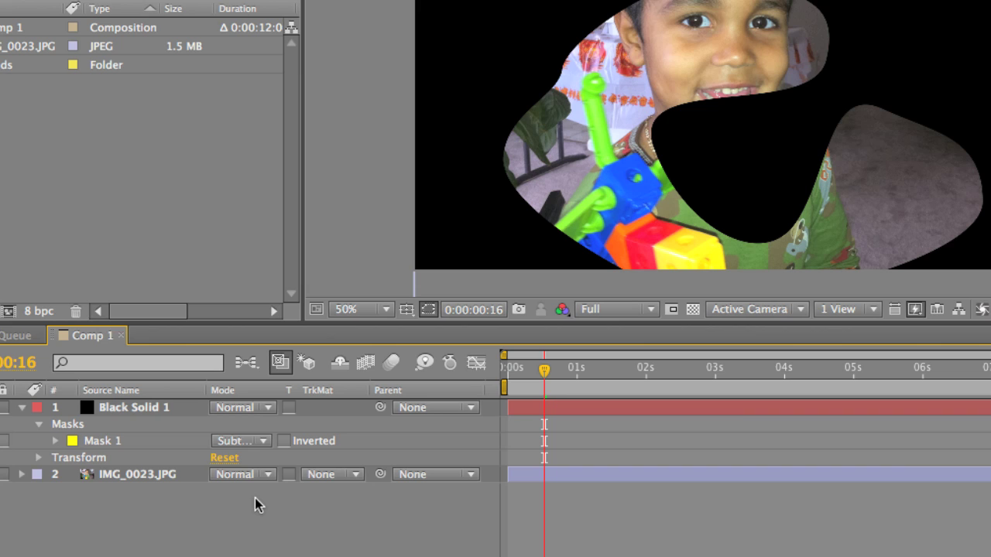
left_click(93, 441)
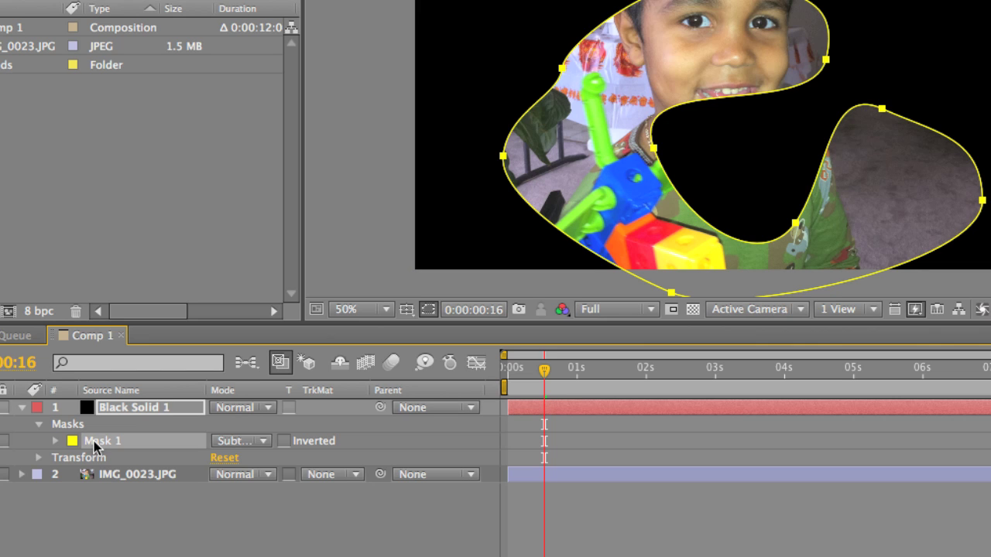
key("Delete")
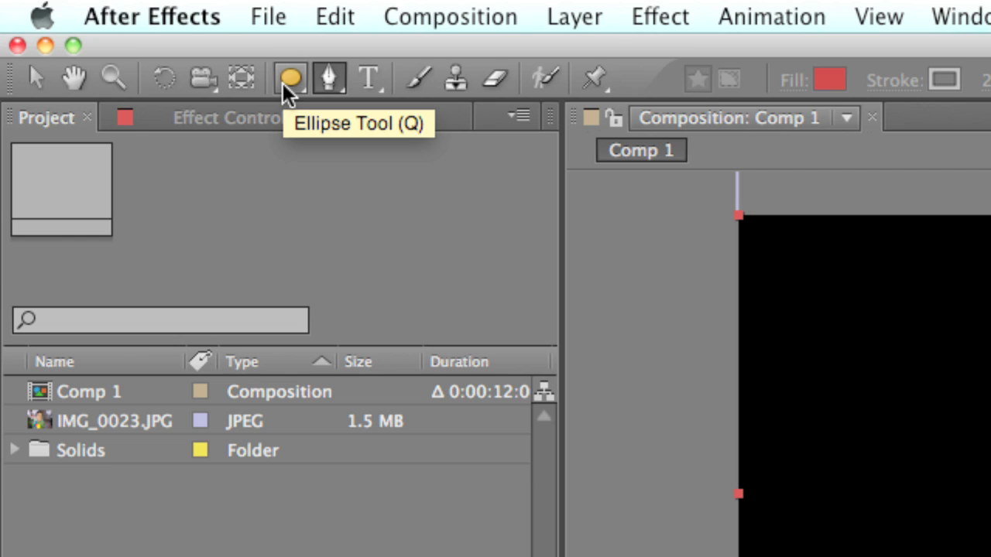
Step: Fit a frame-sized ellipse mask to Black Solid 1 and set its mode to Subtract
left_click(283, 82)
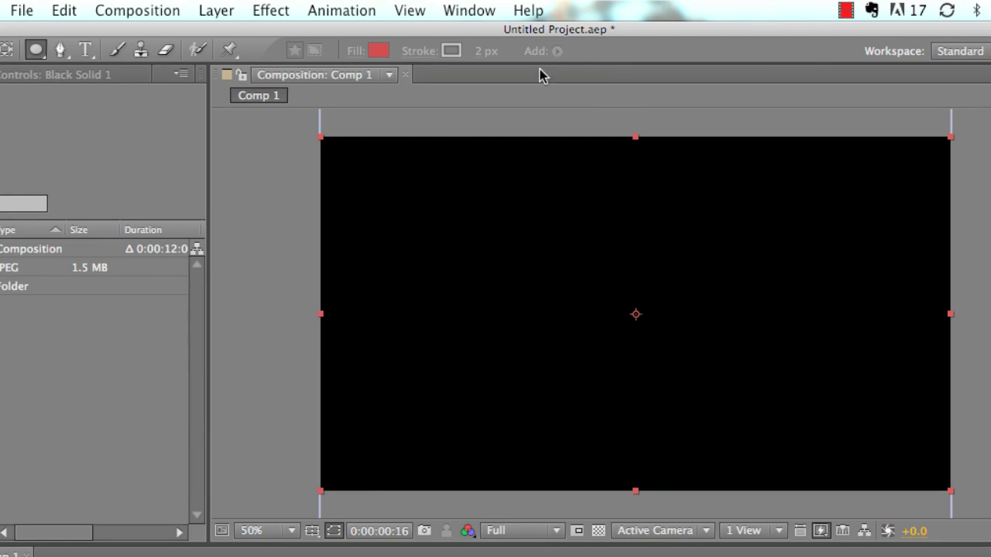
mouse_move(35, 52)
left_mouse_down()
mouse_move(121, 137)
mouse_move(111, 98)
mouse_move(40, 65)
mouse_move(38, 52)
left_mouse_up()
double_click(39, 49)
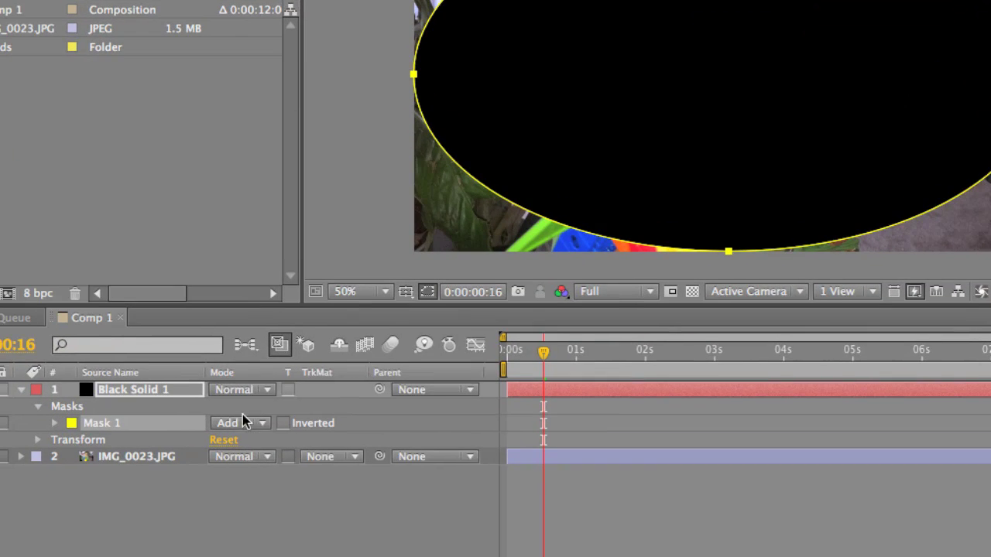
left_click(242, 424)
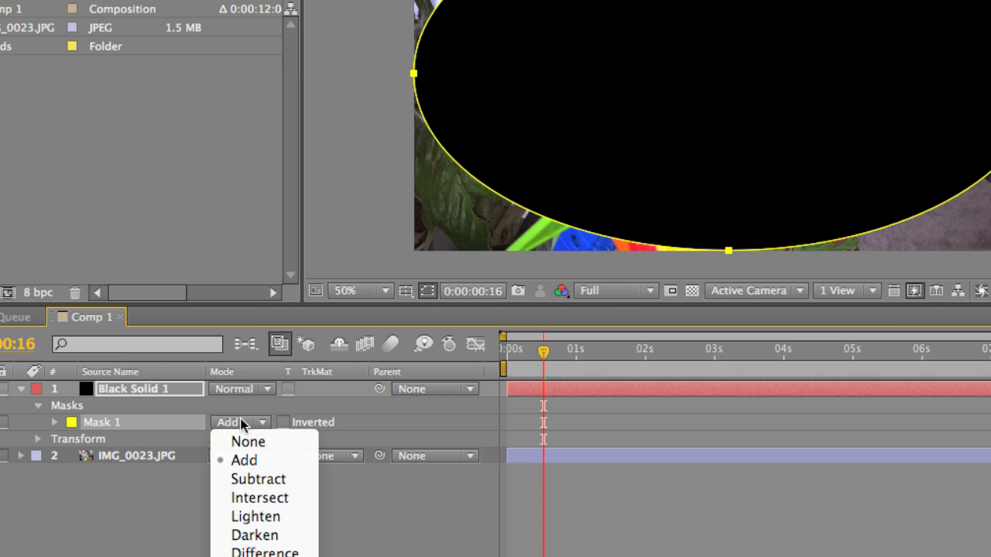
left_click(251, 479)
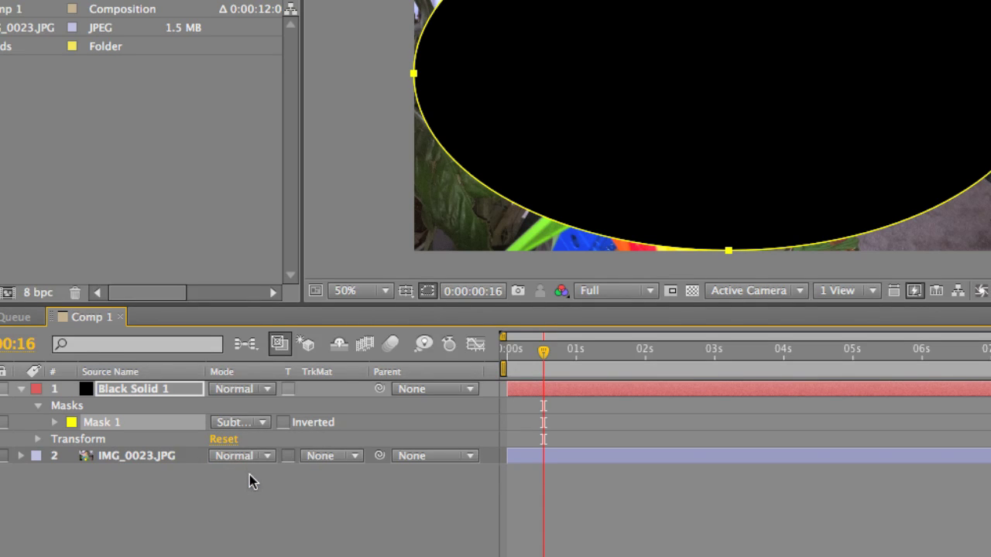
left_click(260, 506)
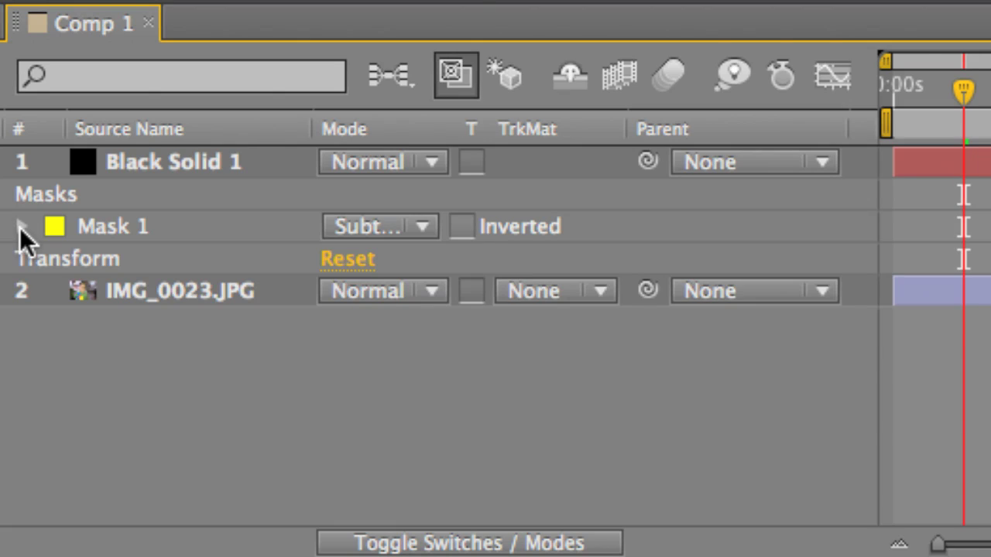
Step: Set Mask 1's Mask Feather to exactly 200, 200 pixels
left_click(20, 226)
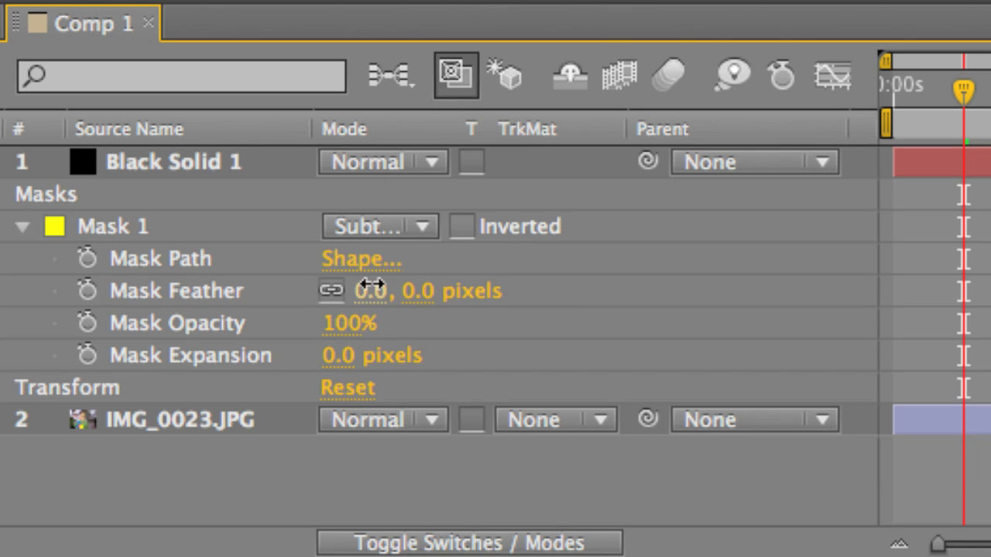
left_click_drag(370, 288, 739, 289)
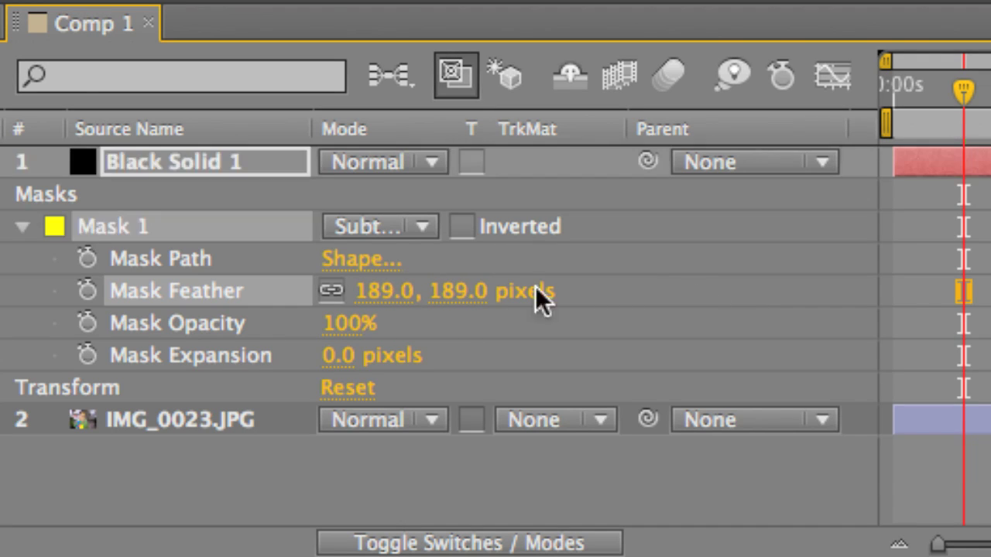
left_click(382, 291)
type("200")
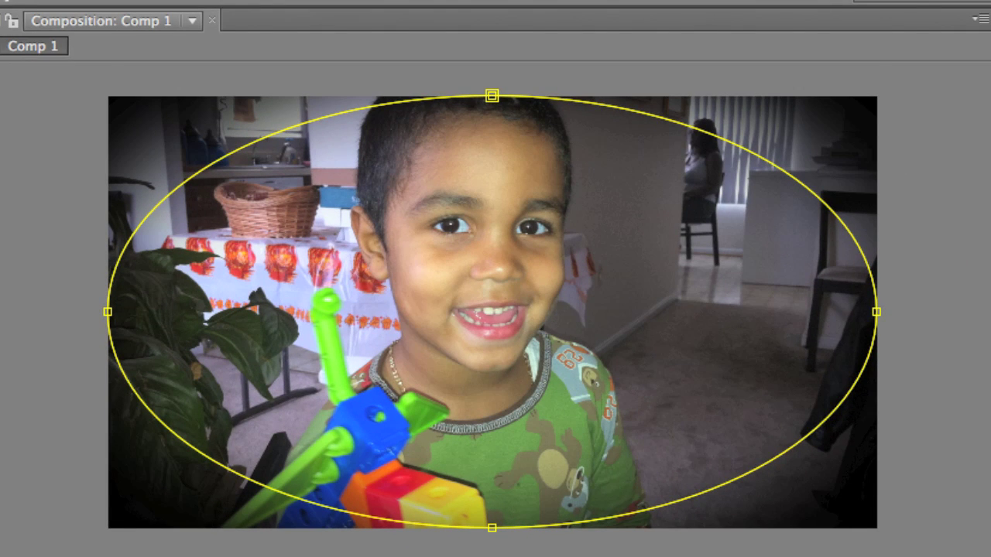
key("F2")
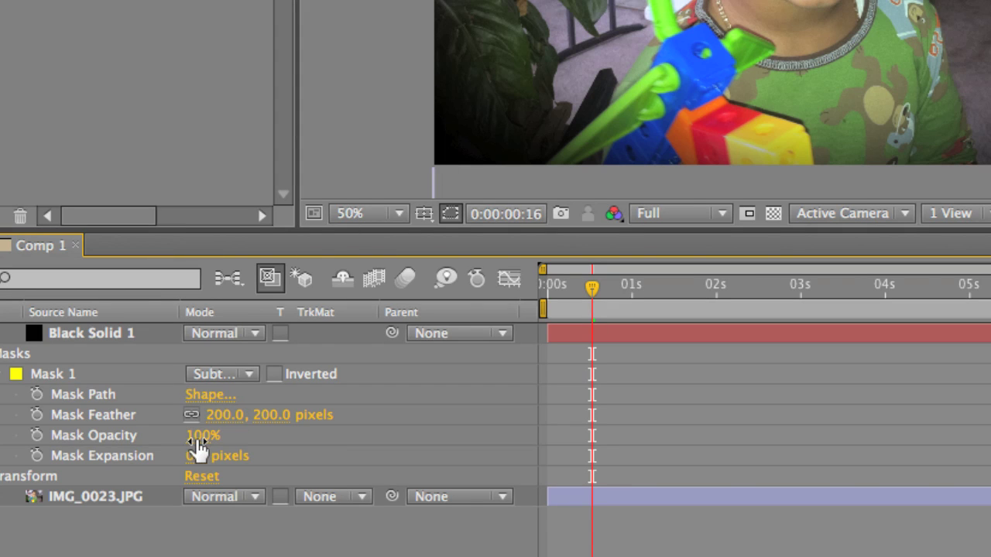
Step: After testing Mask Opacity, set Mask 1's expansion to 127.0 px and feather to 295.0 px
left_click_drag(198, 445, 254, 465)
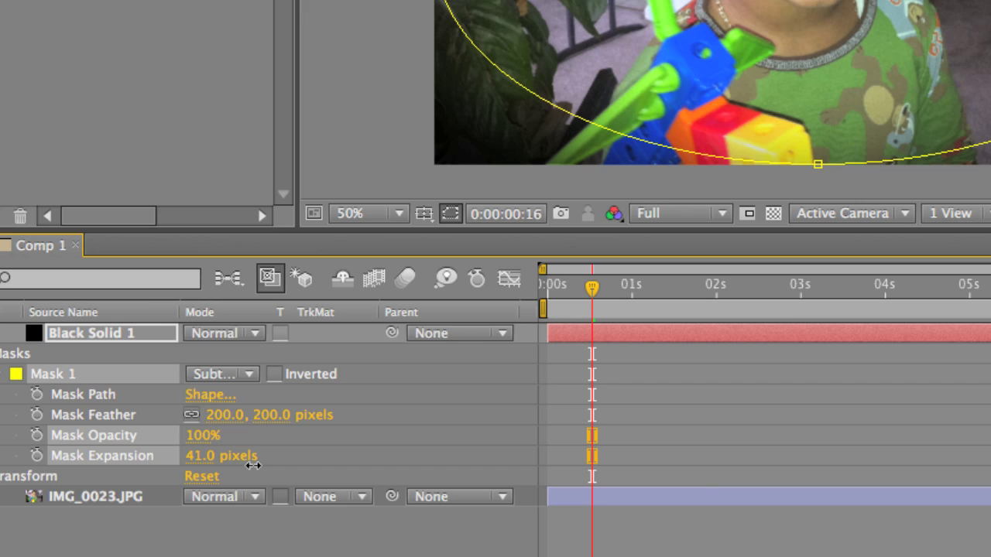
left_click_drag(254, 465, 343, 454)
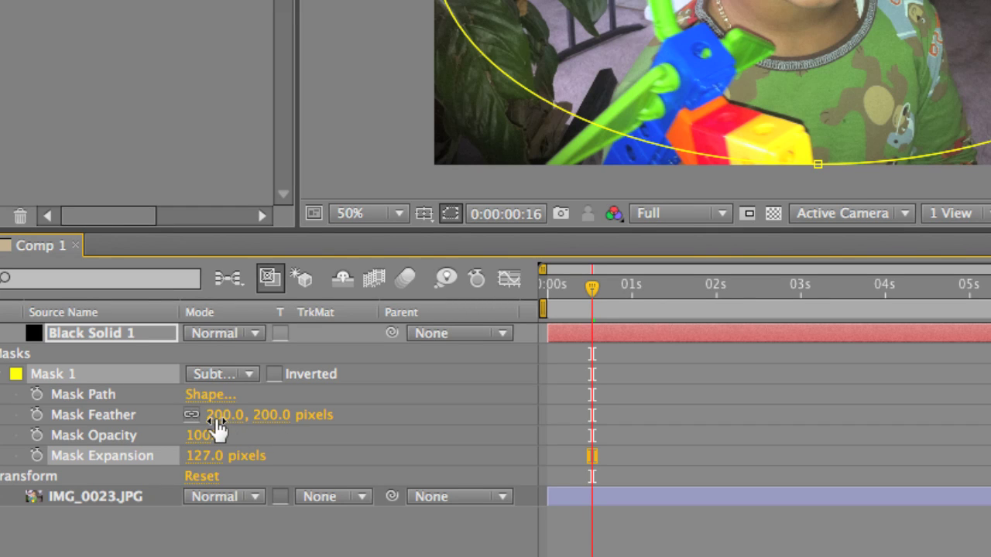
left_click_drag(215, 416, 322, 410)
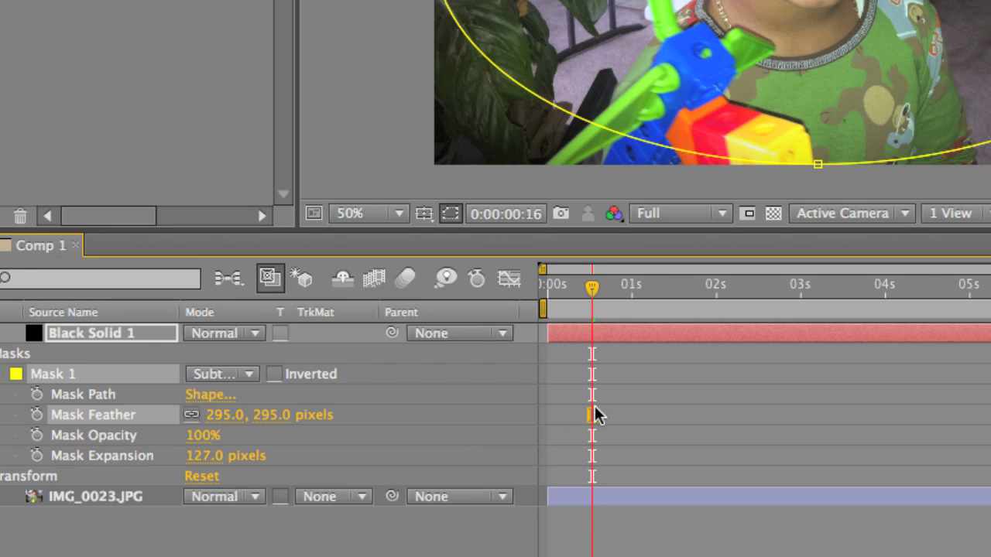
left_click(654, 414)
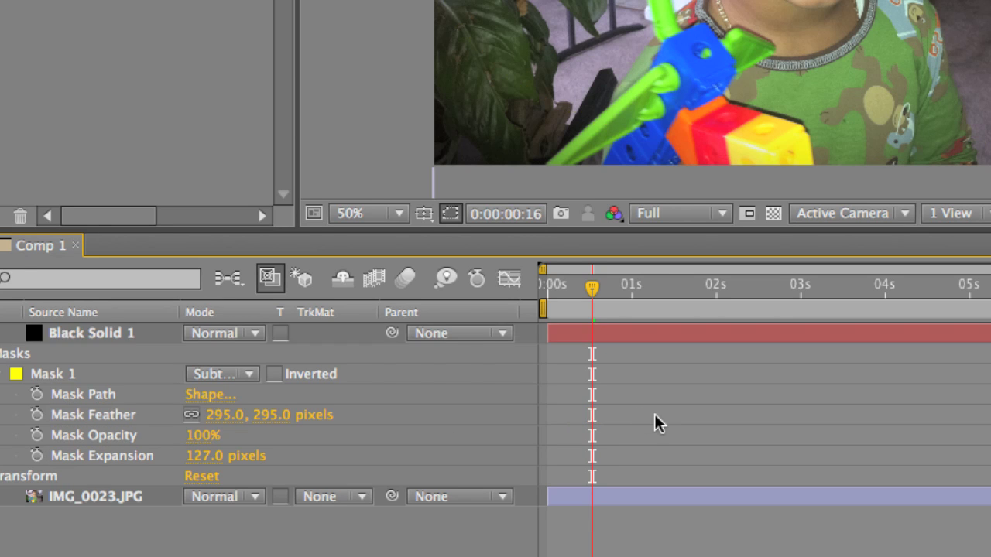